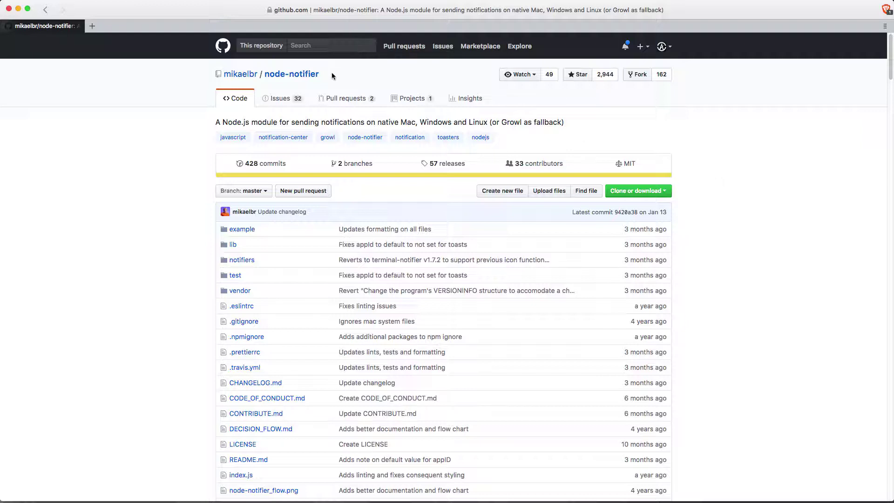
Highlight the node-notifier repository name, then clear the selection.
drag(332, 76, 266, 75)
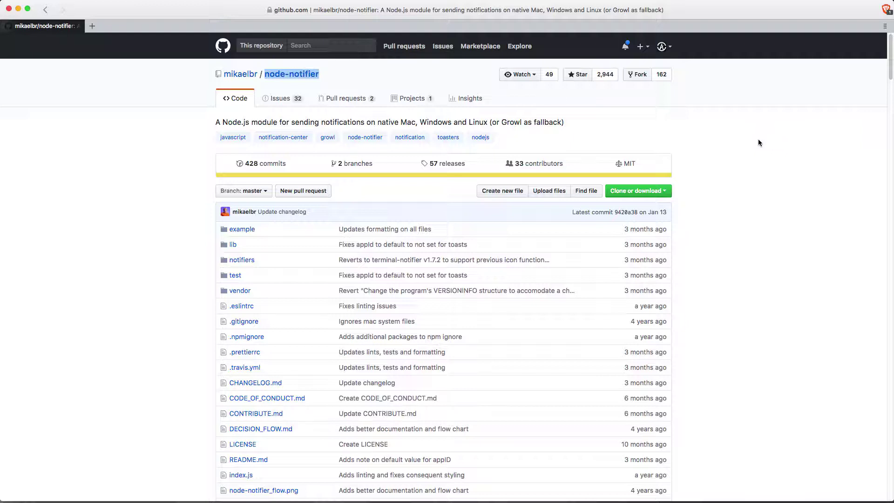
click(741, 149)
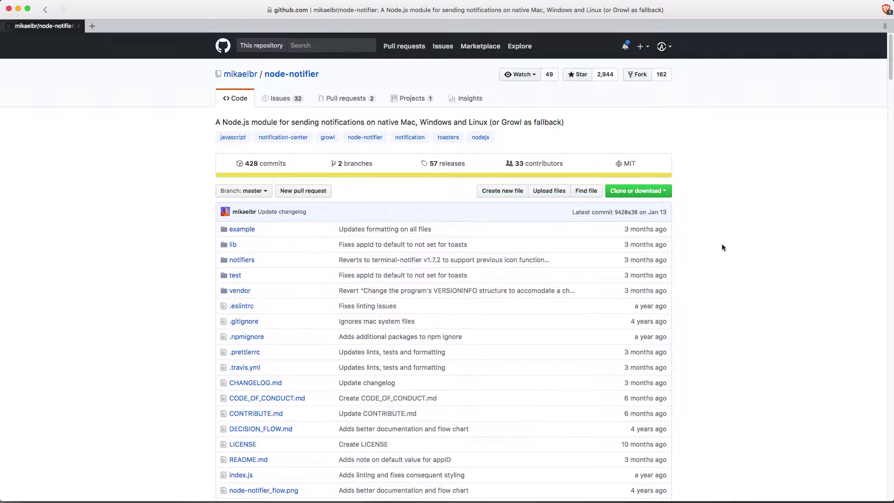
scroll(722, 247, down, 4)
scroll(722, 248, down, 2)
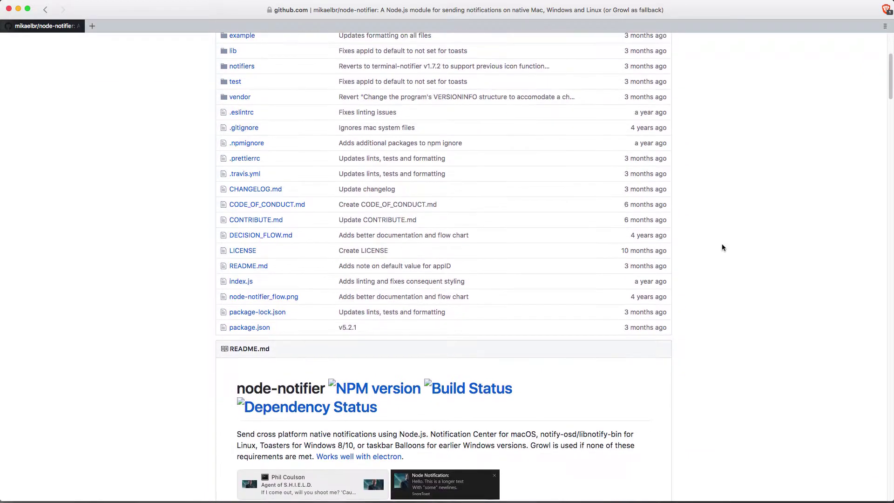
scroll(723, 248, down, 2)
scroll(722, 247, down, 1)
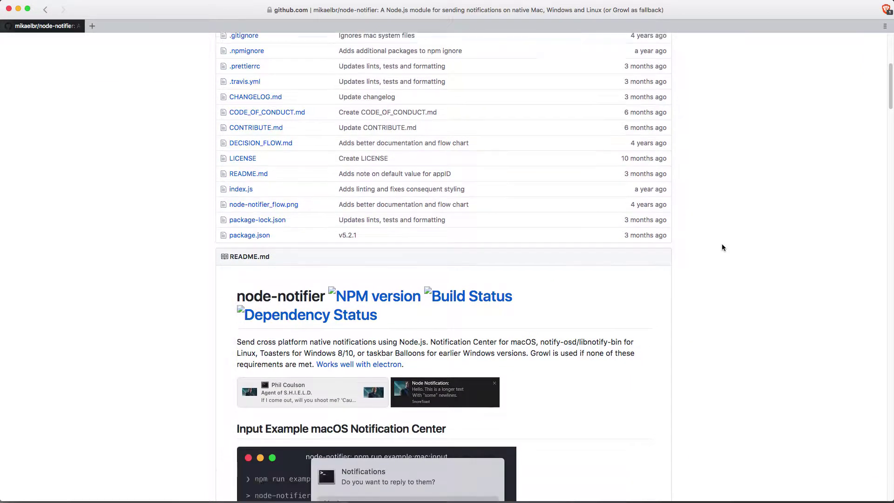
scroll(722, 247, down, 5)
scroll(722, 248, down, 3)
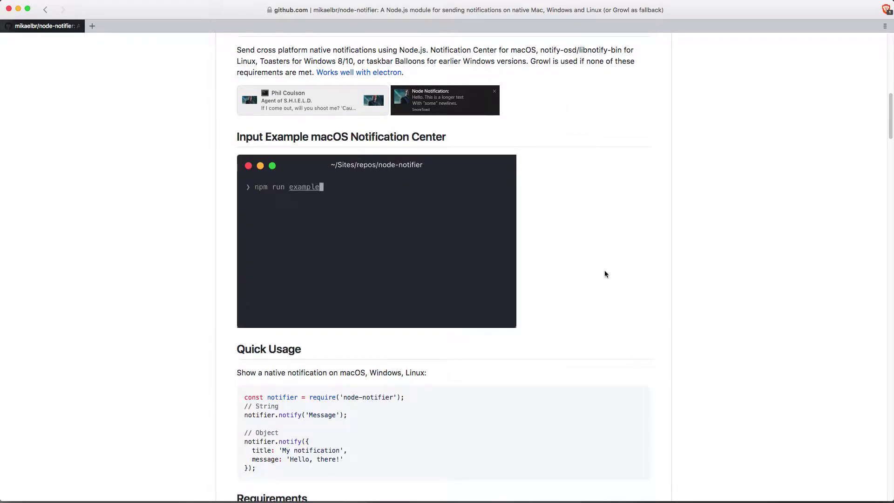
scroll(605, 274, down, 1)
scroll(605, 274, down, 1)
scroll(606, 274, down, 2)
scroll(605, 274, down, 1)
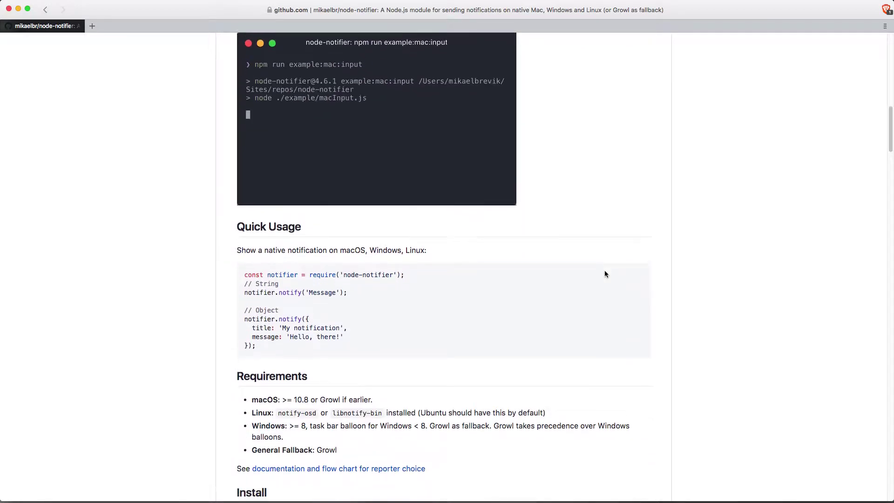
scroll(604, 275, down, 1)
scroll(605, 274, down, 1)
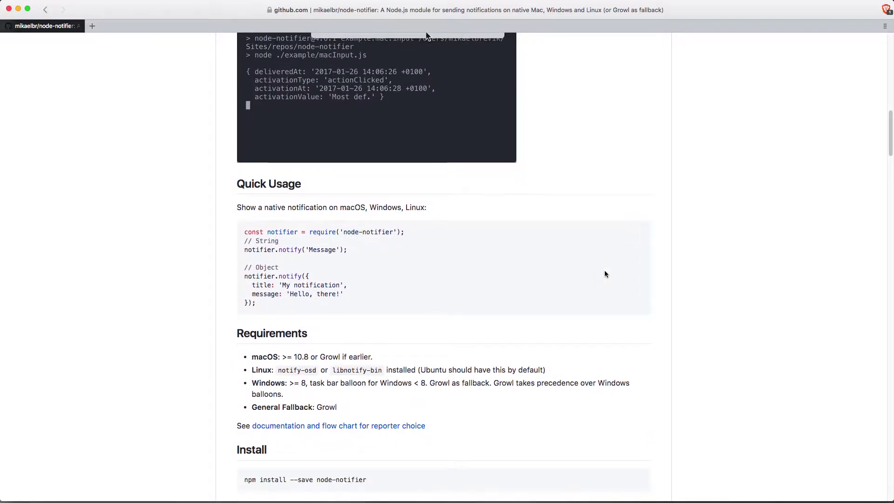
scroll(605, 275, down, 1)
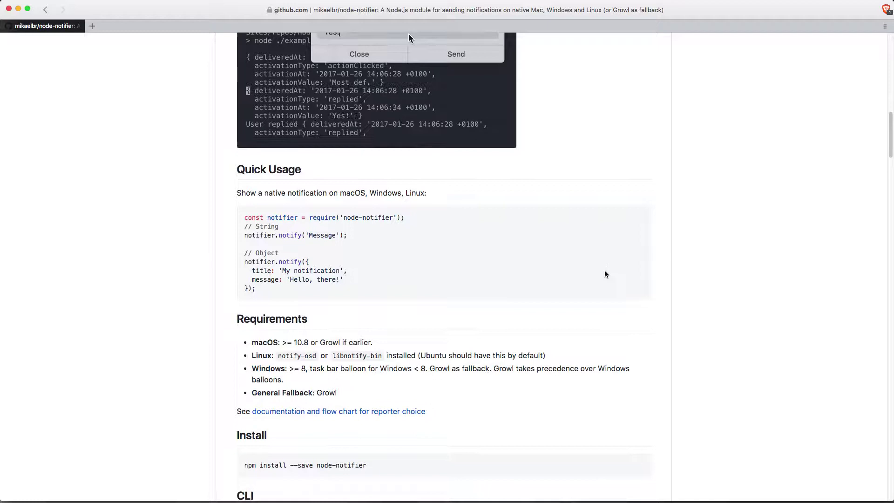
scroll(605, 274, down, 1)
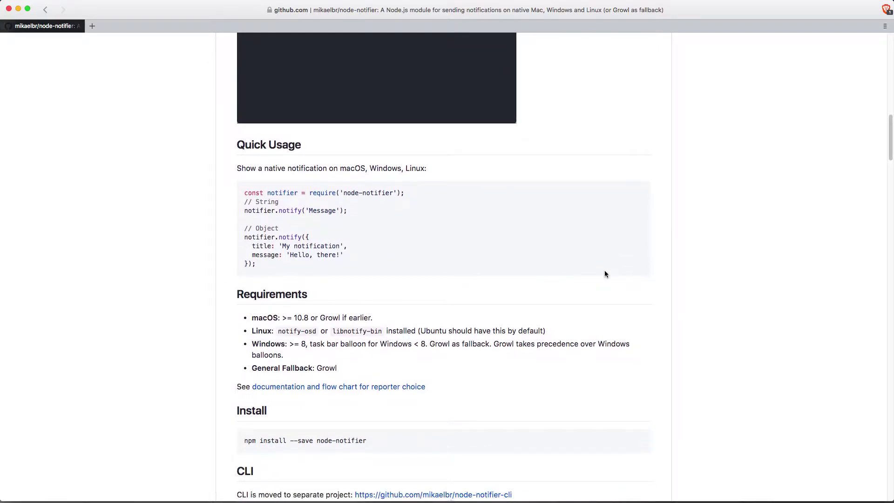
scroll(605, 274, down, 2)
scroll(605, 274, up, 6)
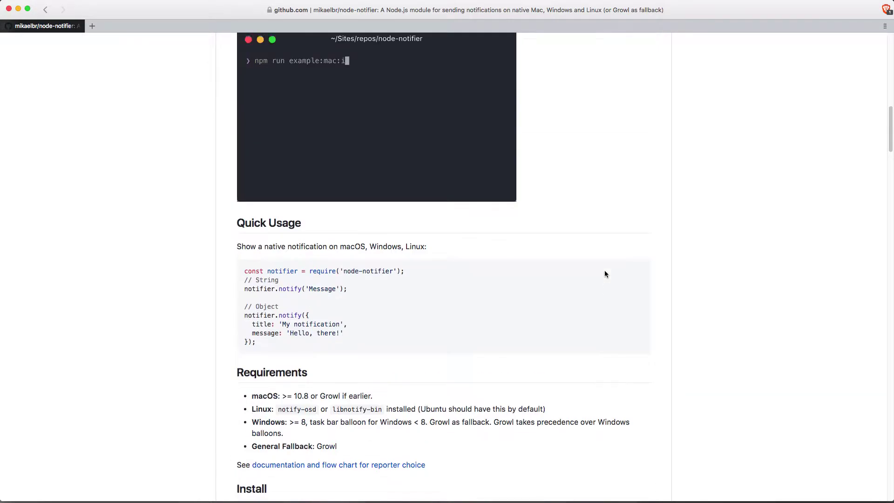
scroll(606, 274, up, 4)
scroll(605, 273, up, 2)
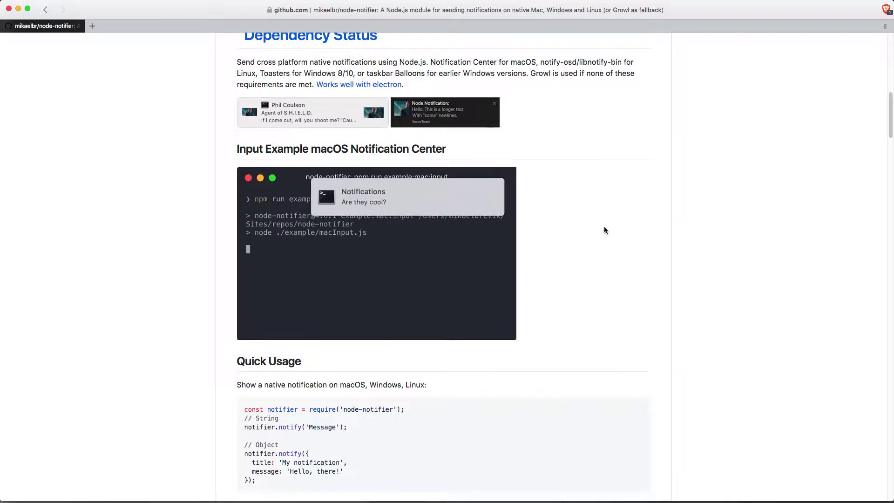
scroll(643, 330, down, 3)
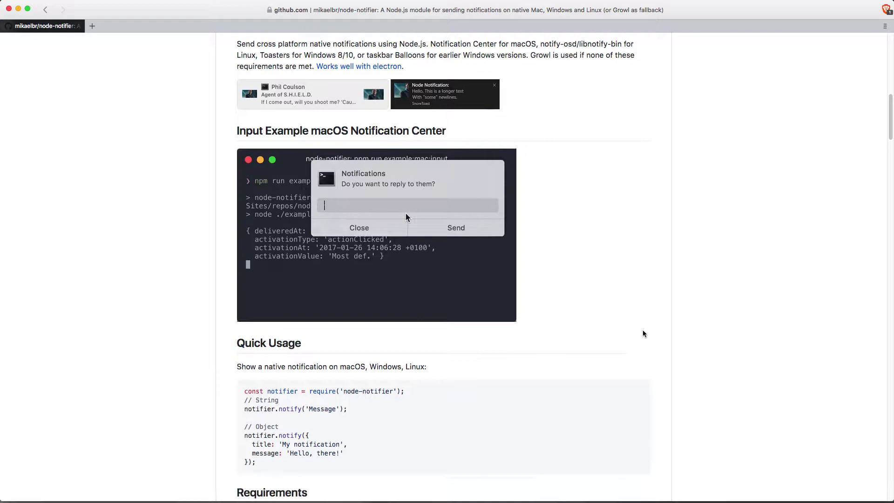
scroll(643, 333, down, 2)
scroll(643, 333, down, 2)
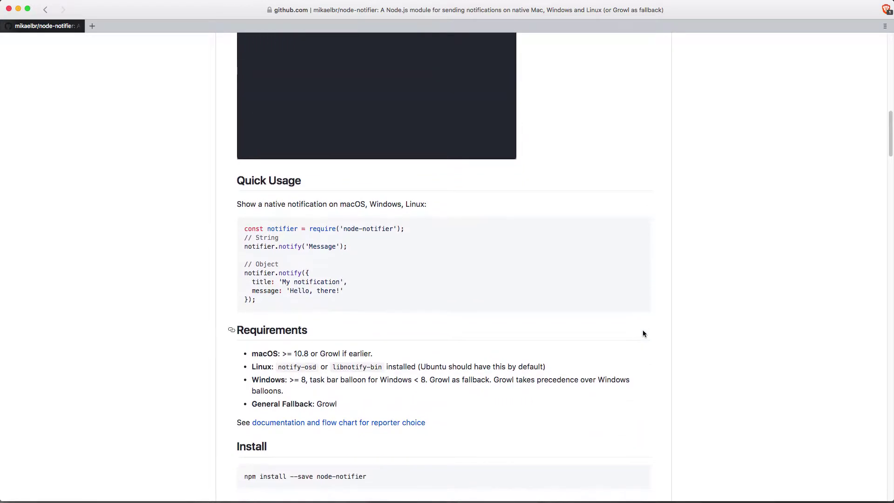
scroll(643, 333, down, 2)
scroll(643, 333, down, 1)
scroll(643, 333, down, 2)
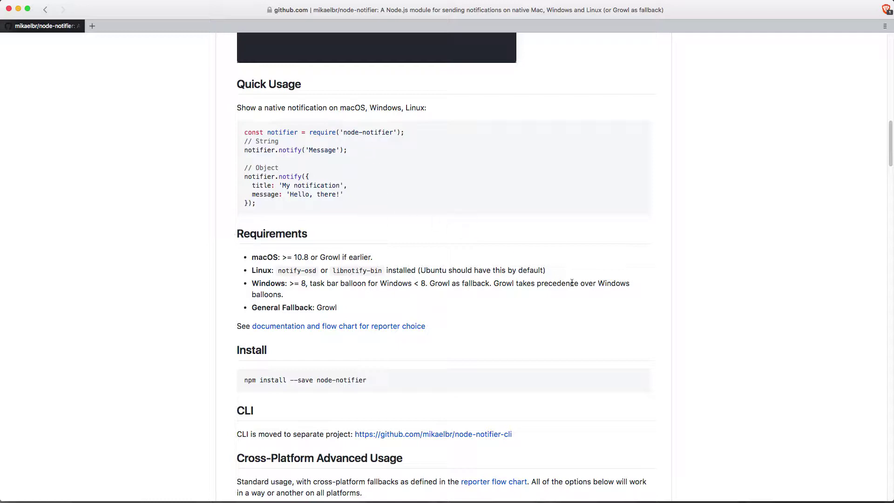
scroll(697, 304, down, 1)
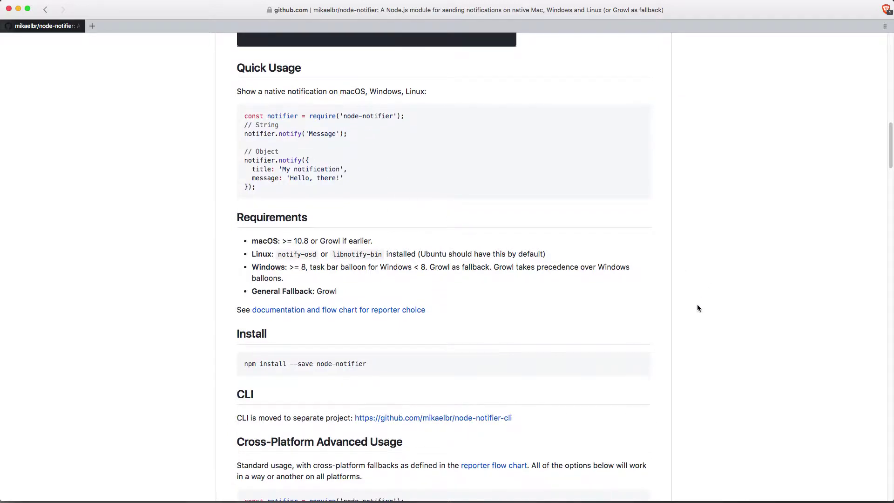
scroll(409, 140, down, 10)
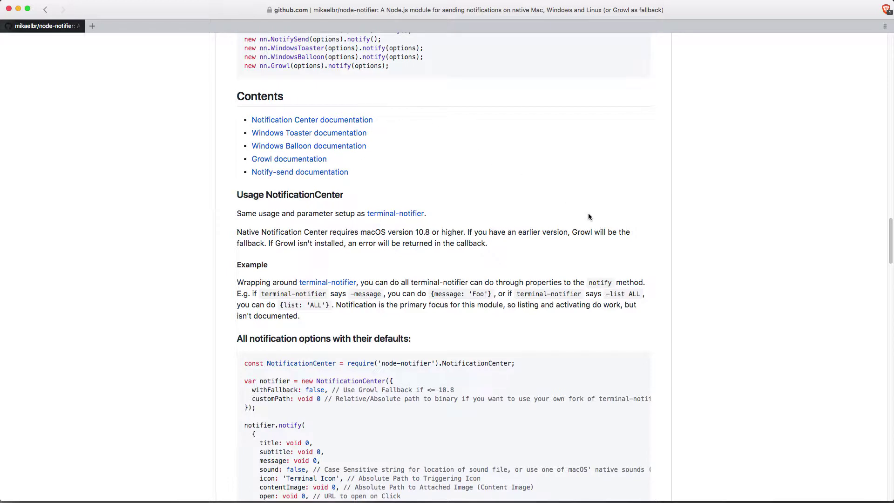
scroll(583, 270, down, 2)
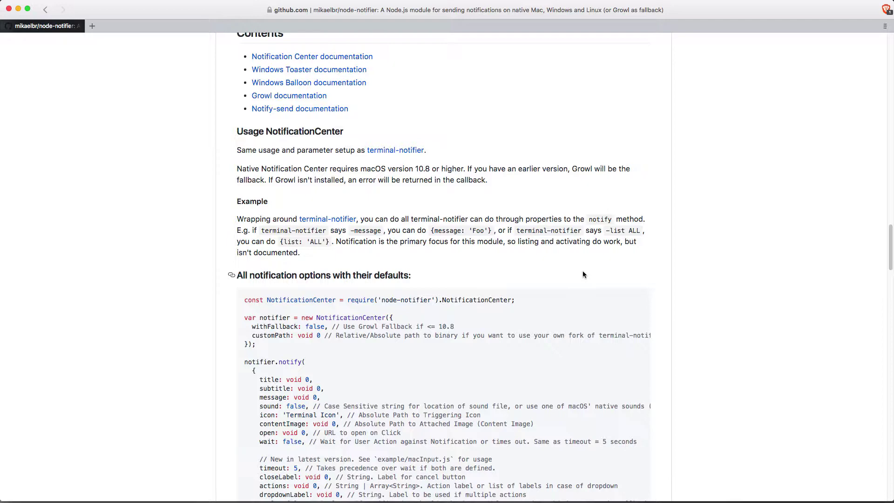
scroll(496, 259, down, 1)
scroll(496, 259, down, 1)
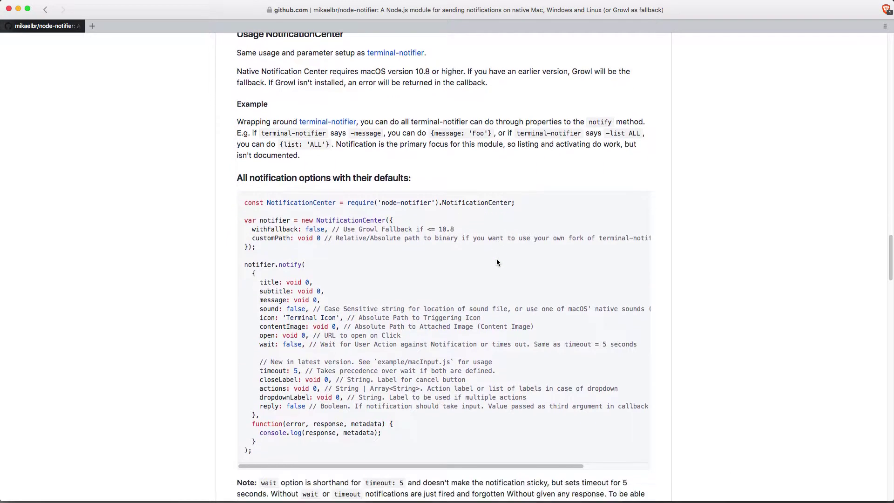
scroll(496, 259, down, 3)
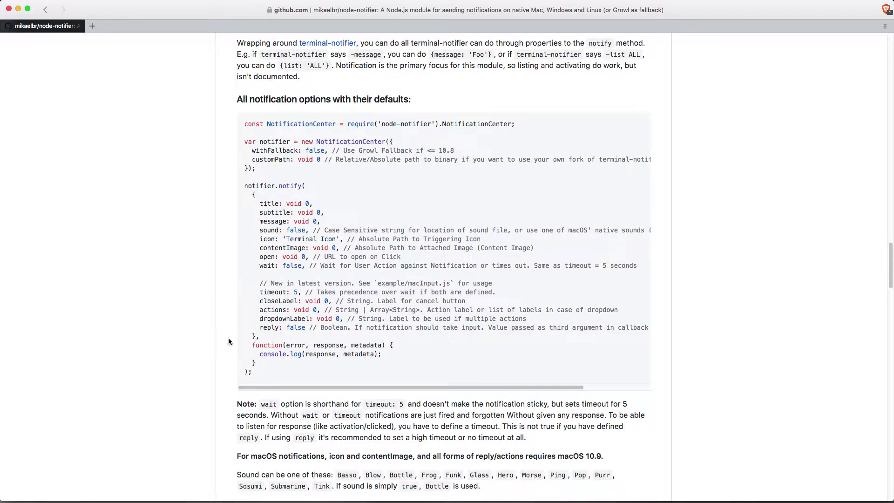
scroll(228, 341, down, 2)
scroll(214, 340, down, 5)
scroll(212, 339, down, 3)
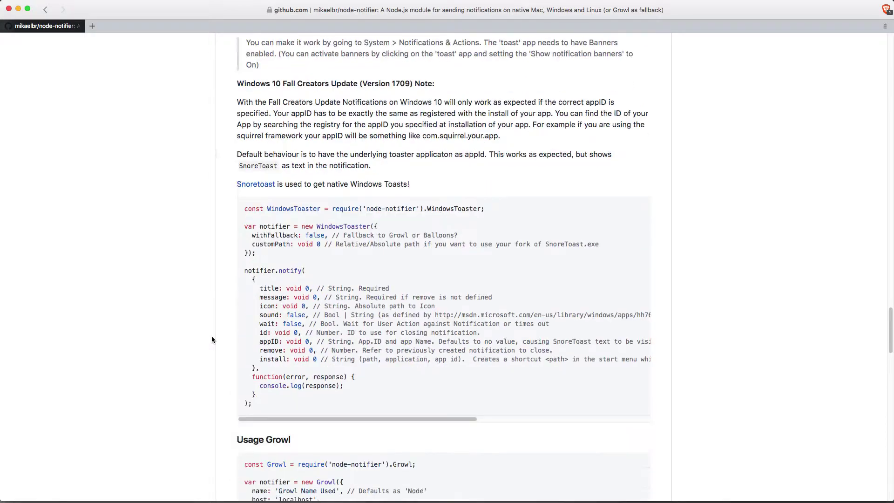
scroll(213, 340, down, 4)
scroll(213, 340, down, 1)
scroll(213, 340, down, 2)
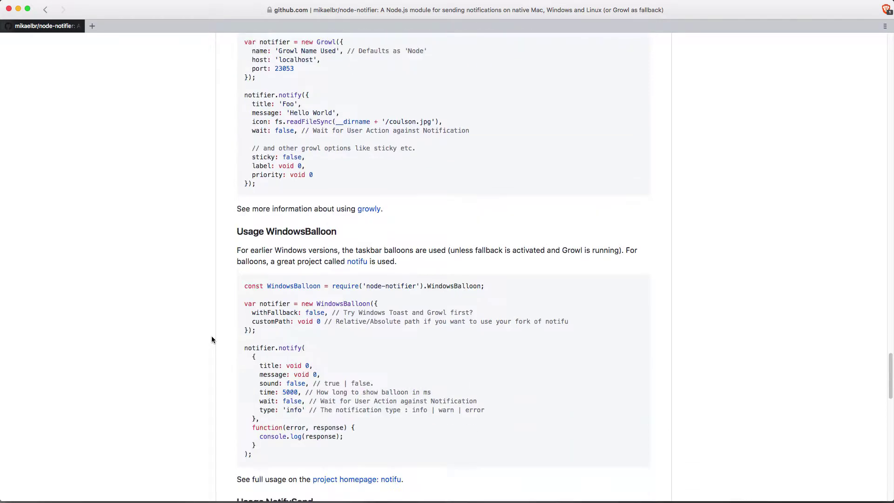
scroll(212, 340, down, 1)
scroll(213, 340, down, 3)
scroll(213, 339, down, 3)
scroll(212, 340, down, 2)
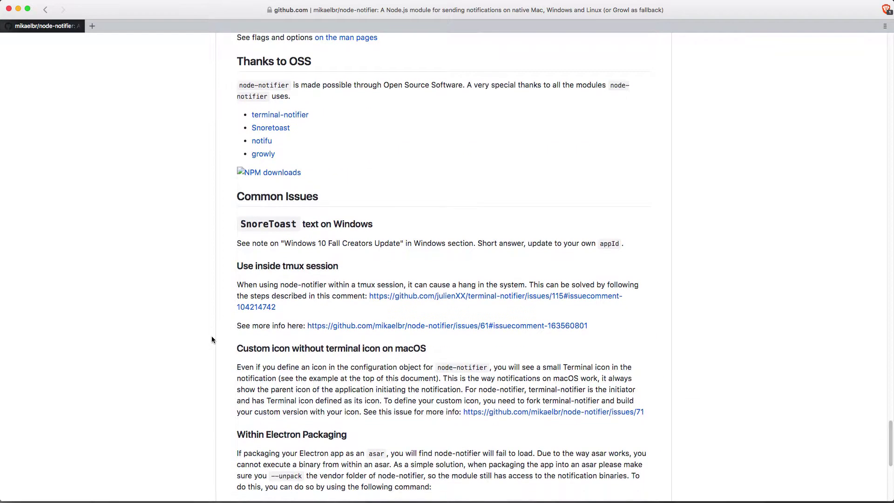
scroll(213, 340, down, 1)
scroll(212, 340, down, 1)
scroll(213, 339, down, 1)
scroll(212, 340, down, 1)
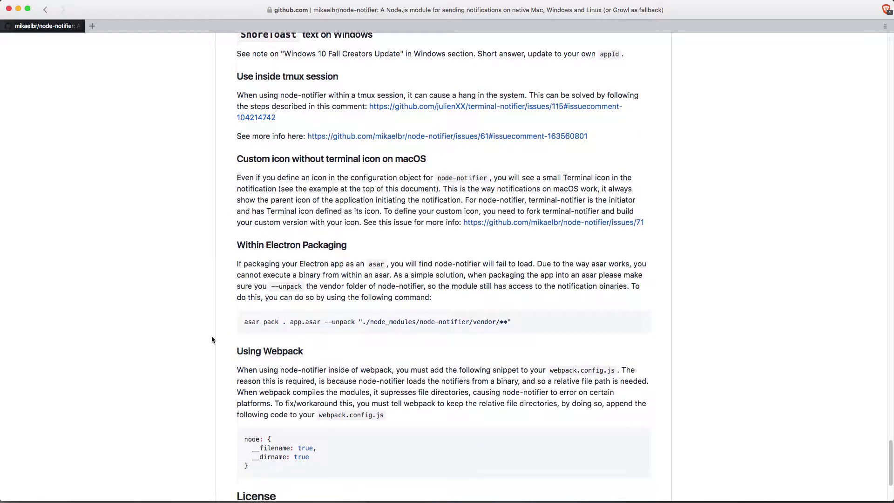
scroll(213, 339, down, 1)
scroll(212, 338, up, 1)
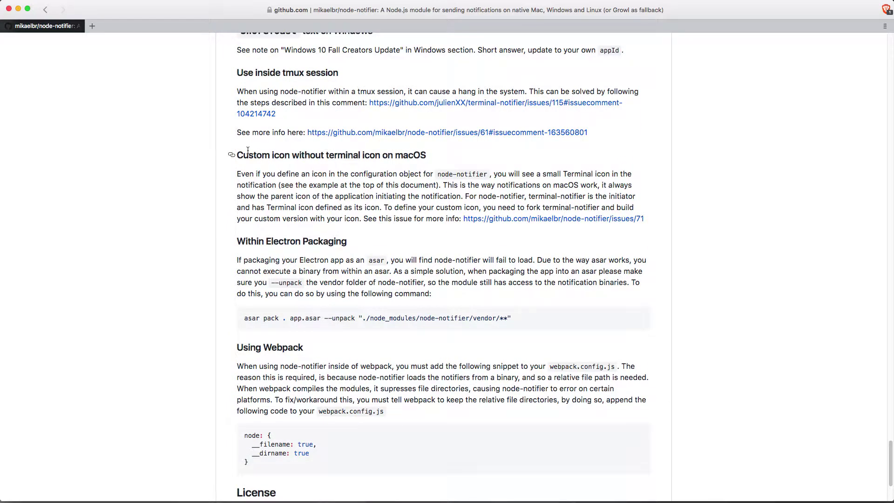
scroll(248, 150, down, 2)
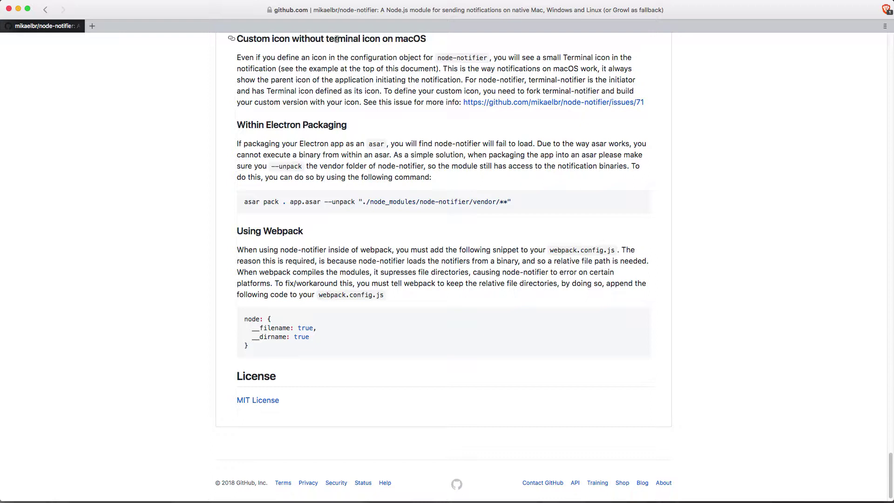
Highlight the word 'macOS' in the 'Custom icon without terminal icon' heading.
double_click(405, 40)
Open issue #71, then follow its comment's link to the customise-terminal-notifier repo.
click(560, 105)
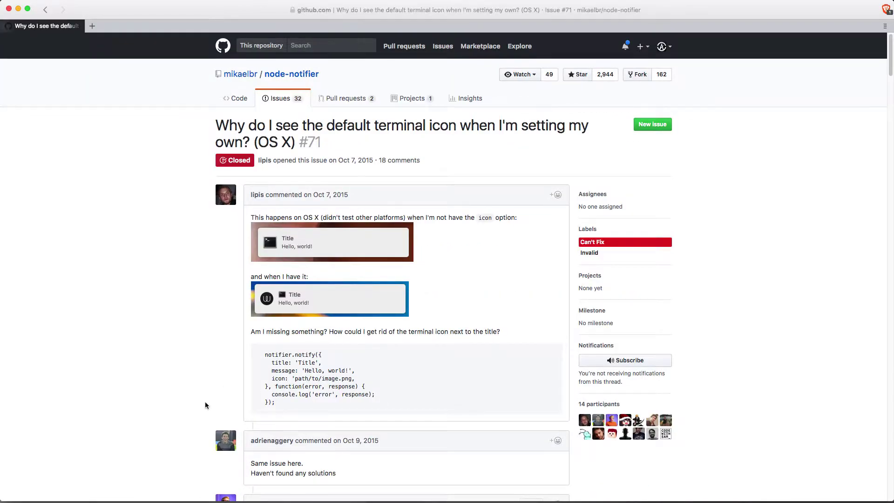
scroll(195, 326, down, 15)
scroll(202, 306, down, 10)
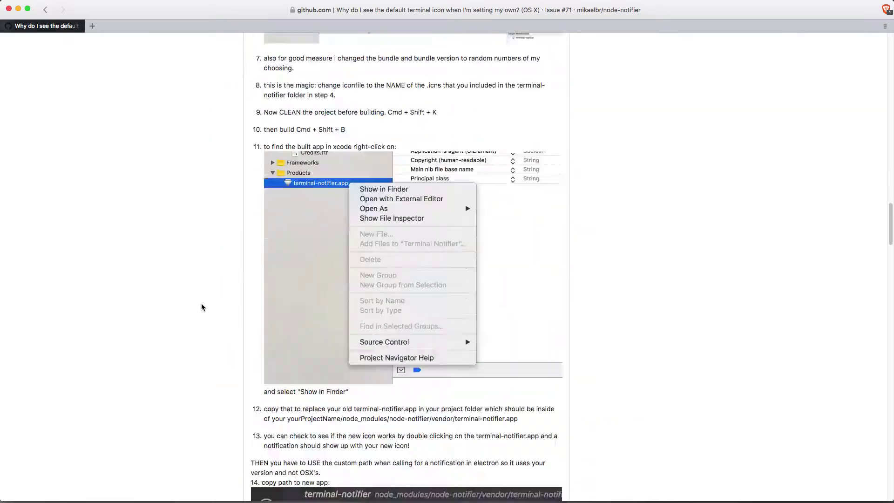
scroll(202, 307, down, 10)
scroll(201, 307, down, 10)
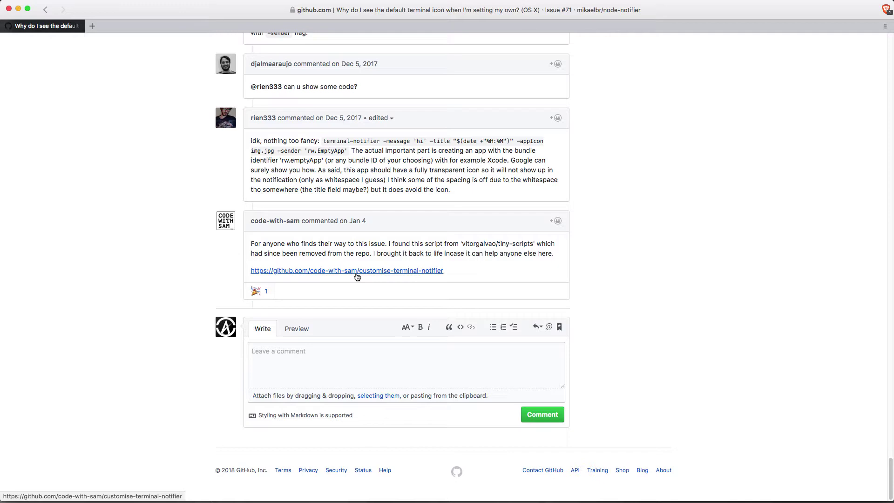
click(354, 272)
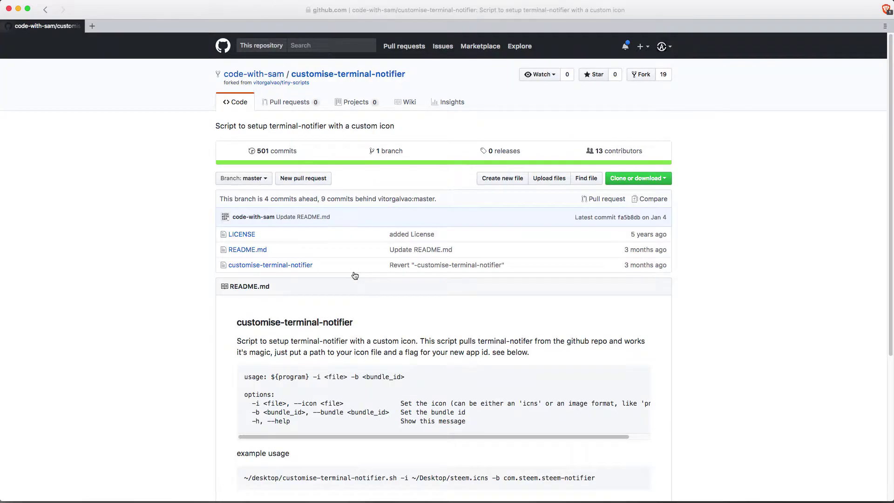
scroll(135, 329, down, 2)
scroll(135, 333, down, 3)
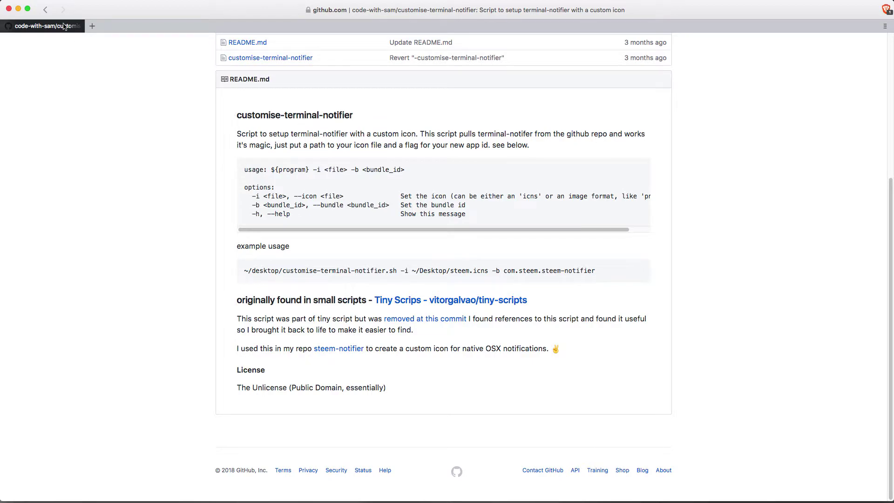
Navigate back twice, through issue #71 to the mikaelbr/node-notifier repository.
click(45, 10)
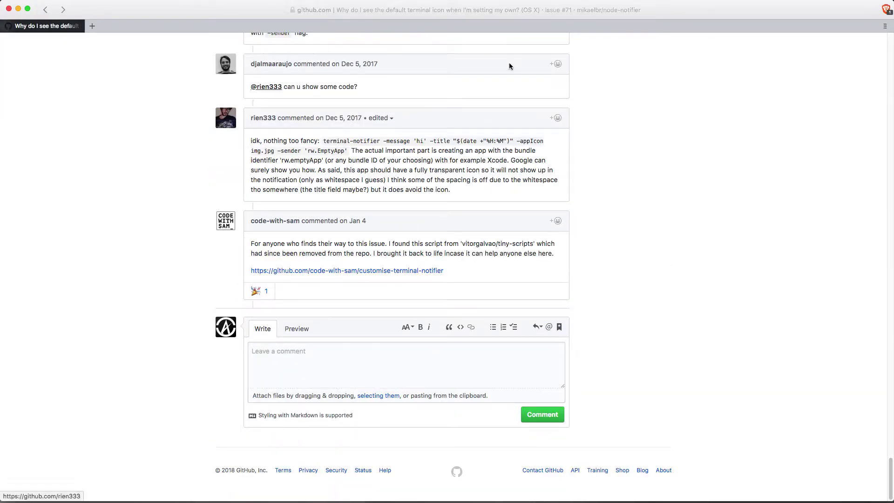
scroll(643, 200, up, 10)
scroll(643, 200, up, 10)
scroll(645, 202, up, 10)
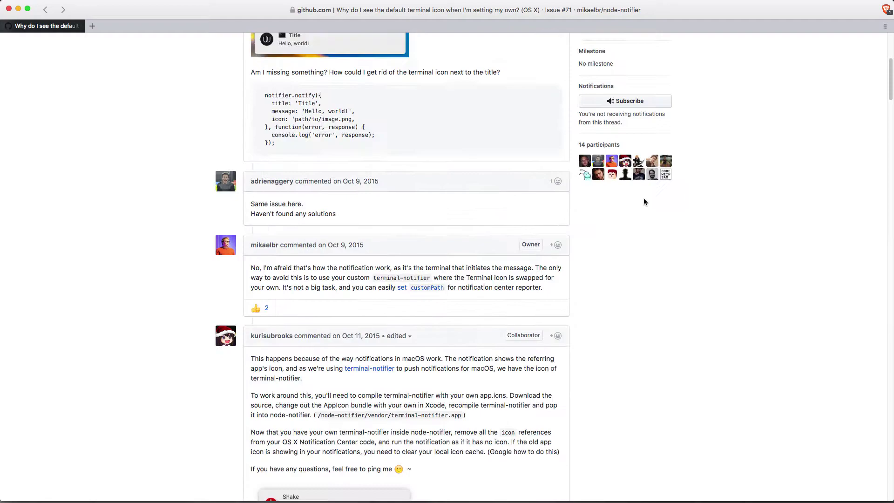
scroll(644, 202, up, 5)
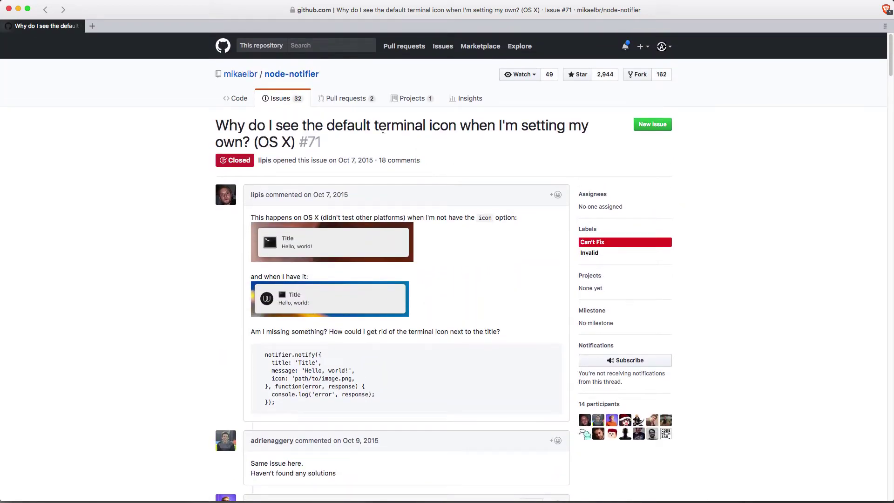
click(45, 9)
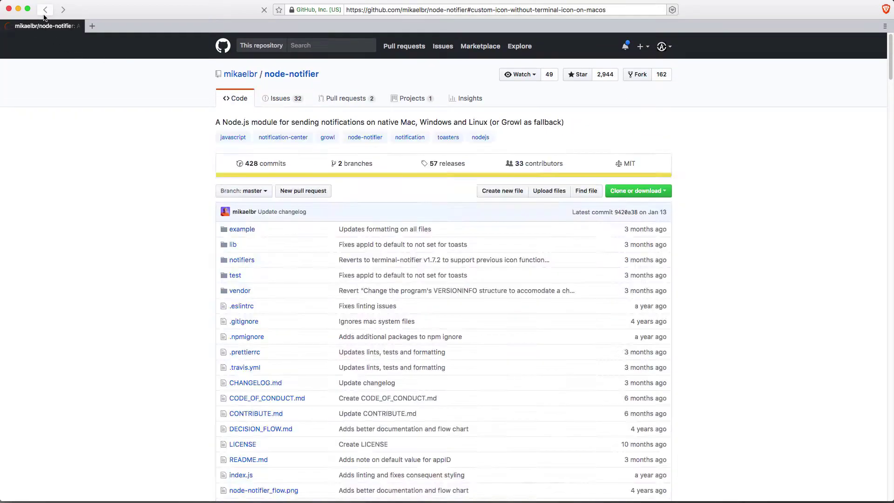
scroll(145, 209, up, 20)
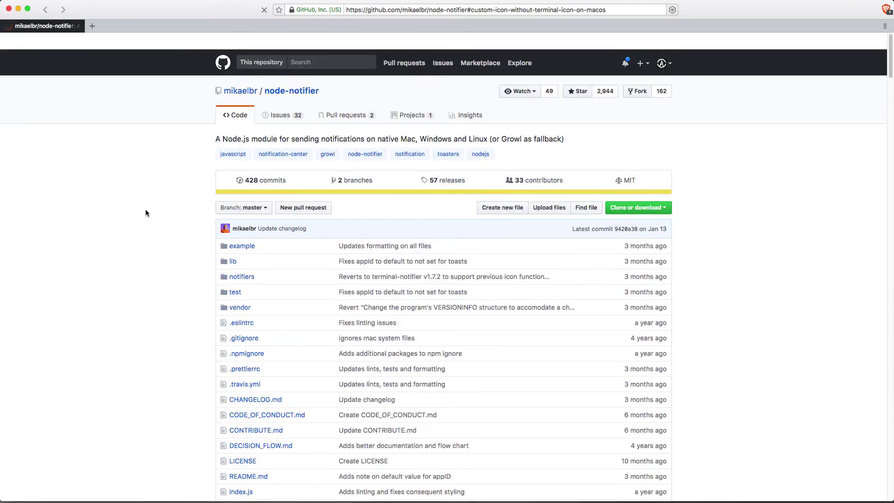